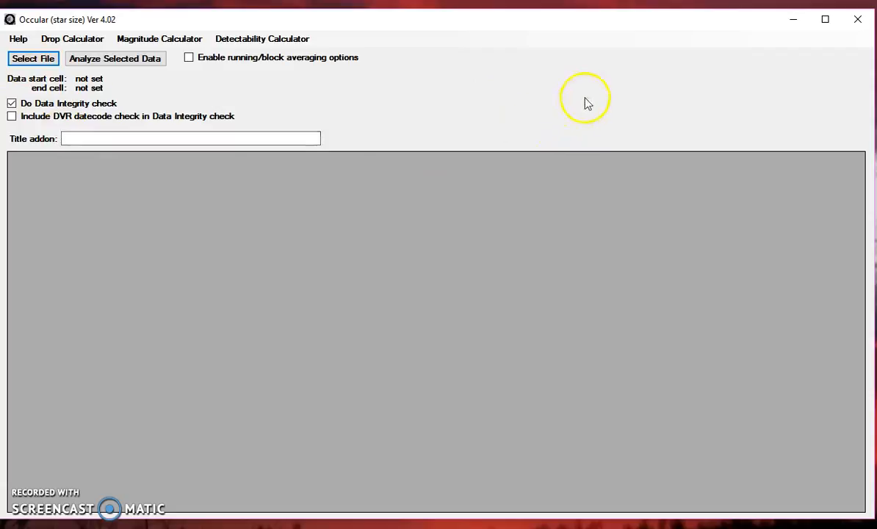
Open the data file Maley_Zerbinetta_CC5_121016_TG.csv from the Desktop.
click(31, 62)
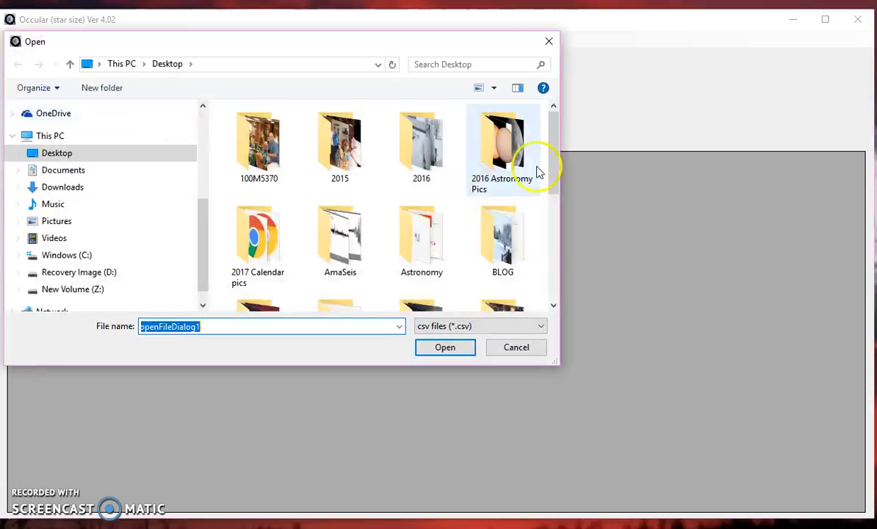
drag(553, 139, 553, 261)
click(433, 241)
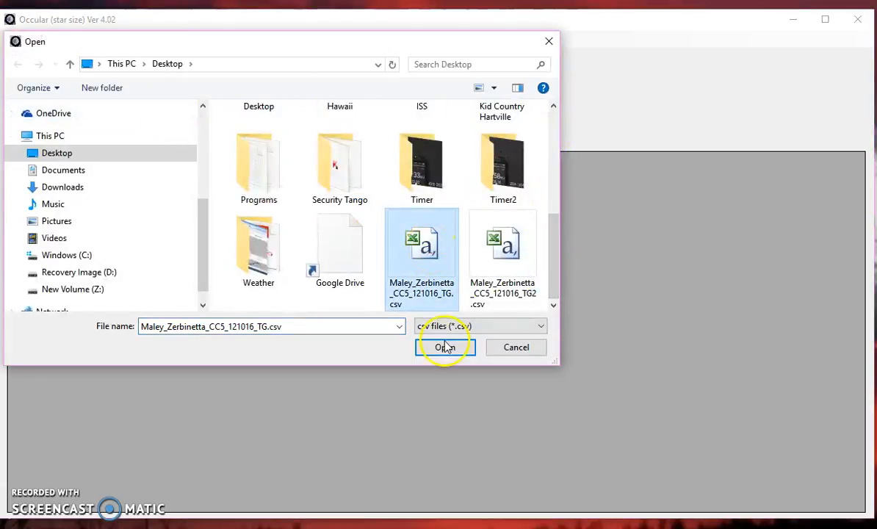
click(445, 350)
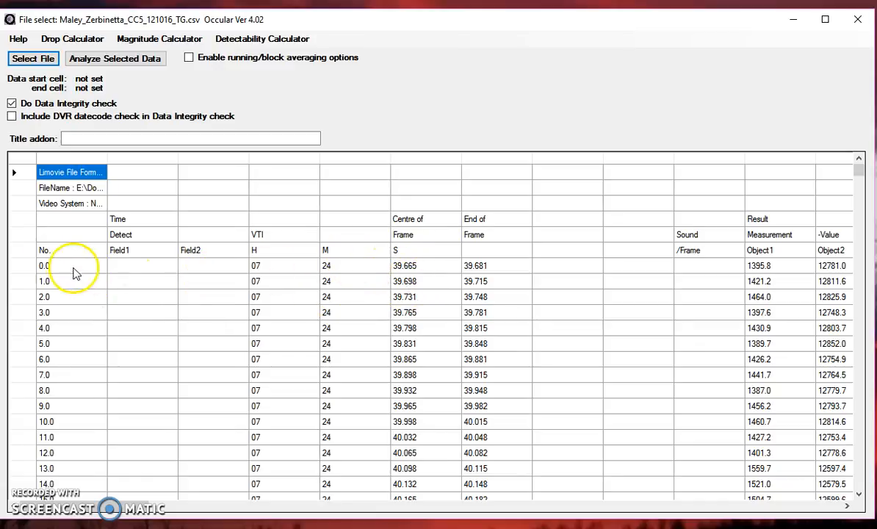
Use the No. row as column headings, select the Object1 readings from 0.0 to 1599.0, and try to analyze them.
click(20, 255)
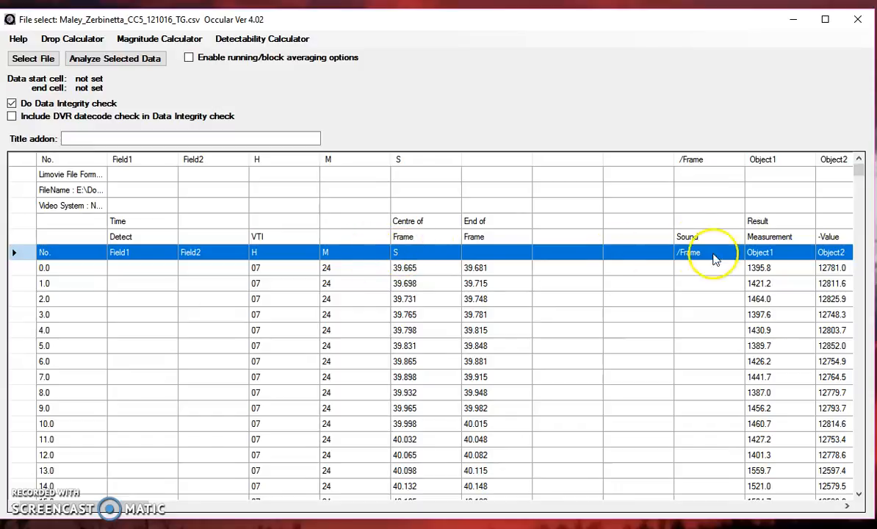
click(782, 270)
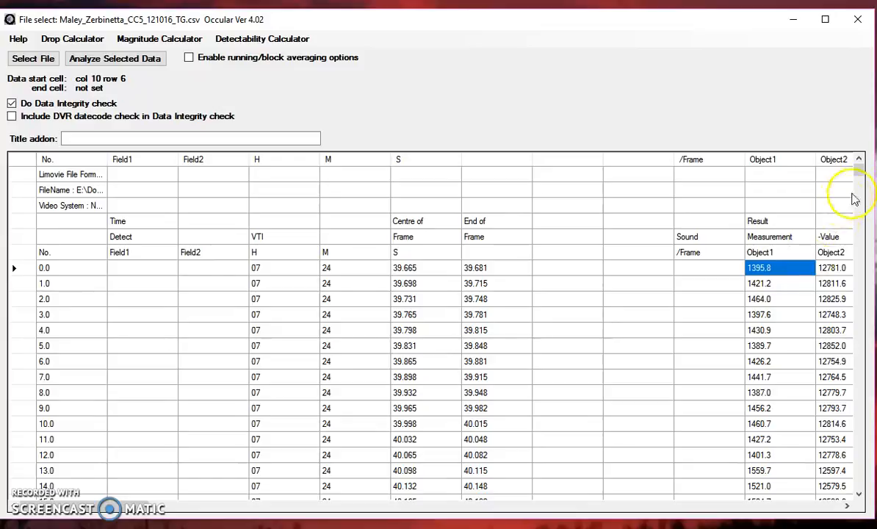
drag(857, 172, 860, 487)
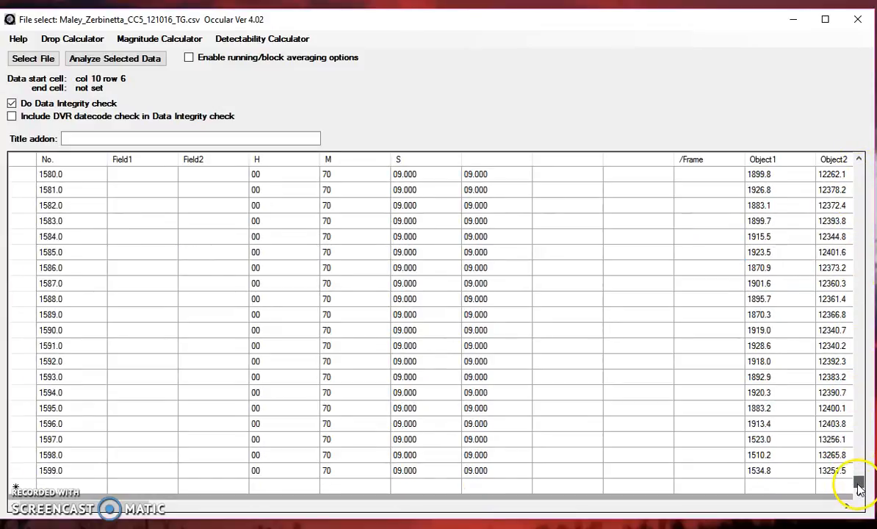
shift+click(762, 476)
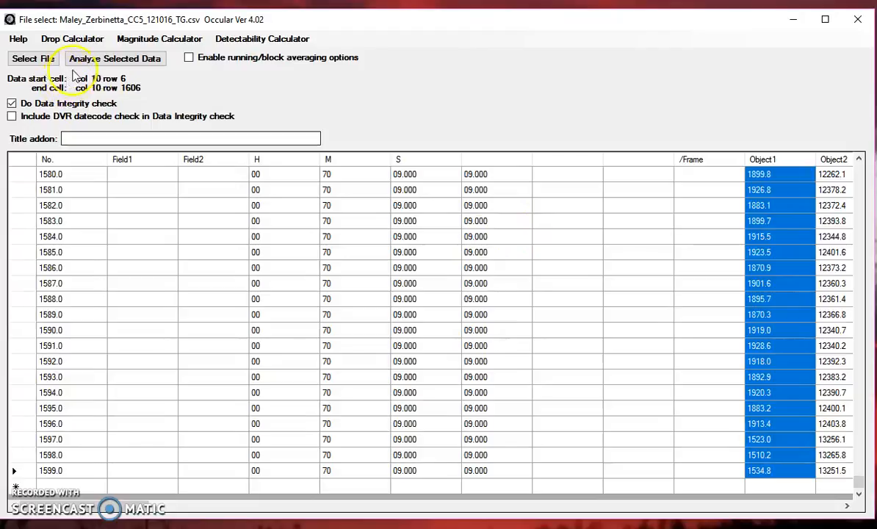
drag(861, 486, 861, 167)
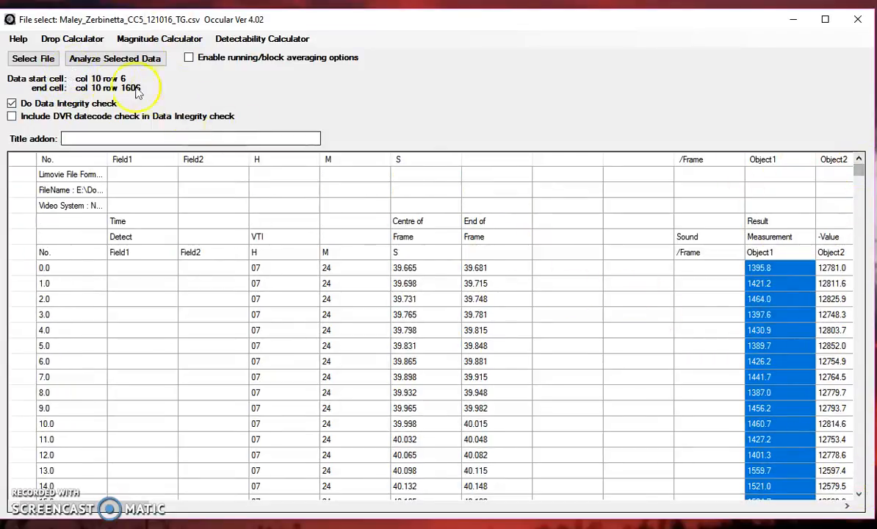
click(91, 62)
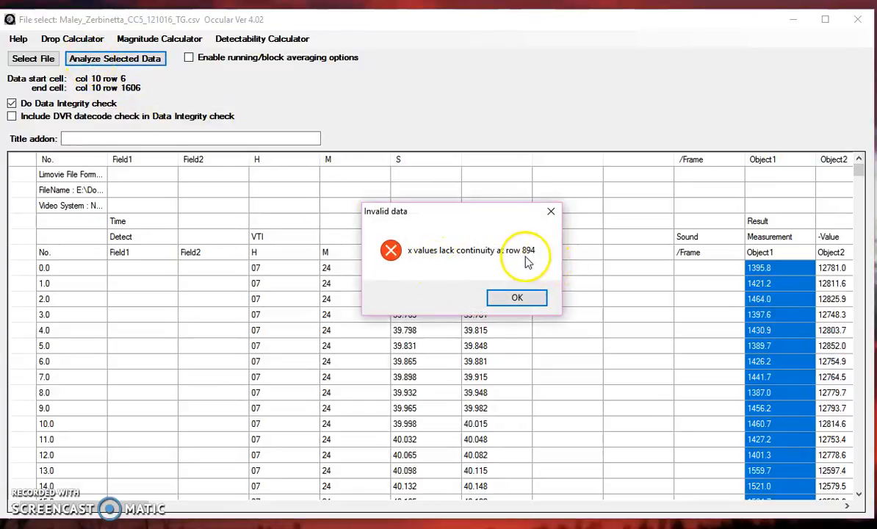
click(517, 299)
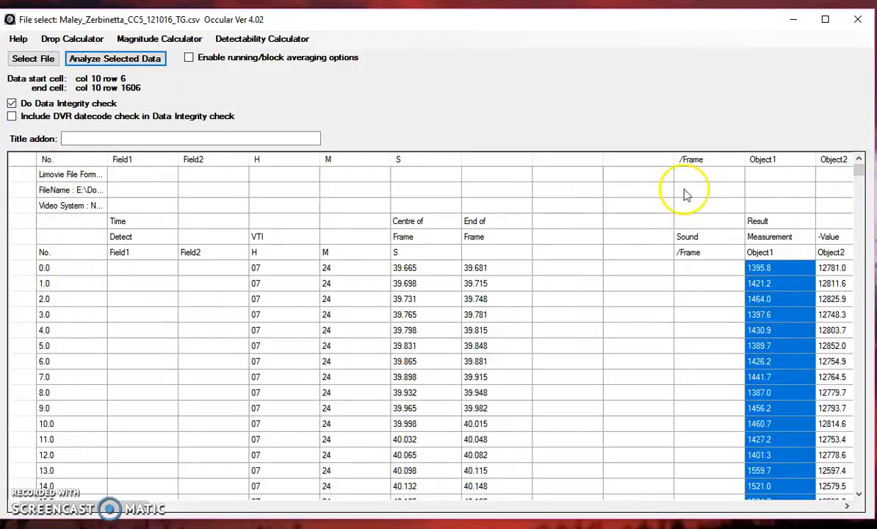
Delete the duplicate 887.0 row, the one with frame centre time 09.328.
drag(860, 173, 824, 351)
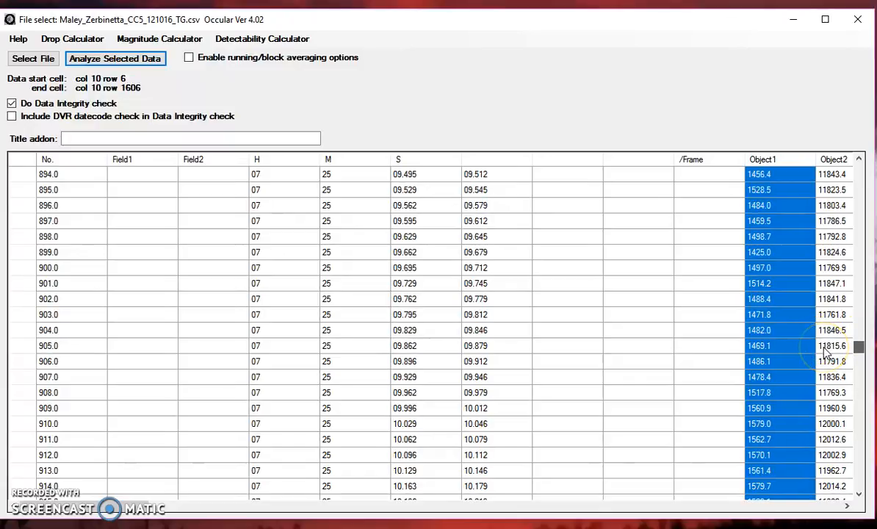
scroll(339, 264, up, 4)
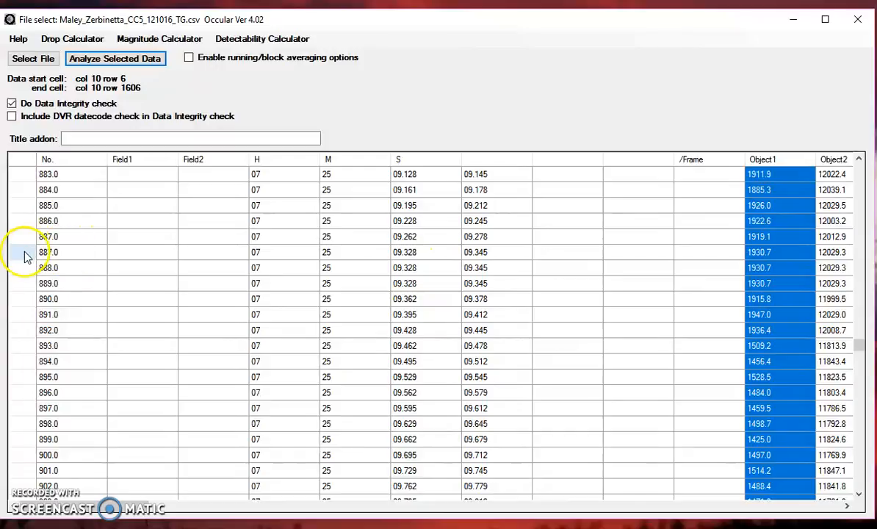
click(19, 259)
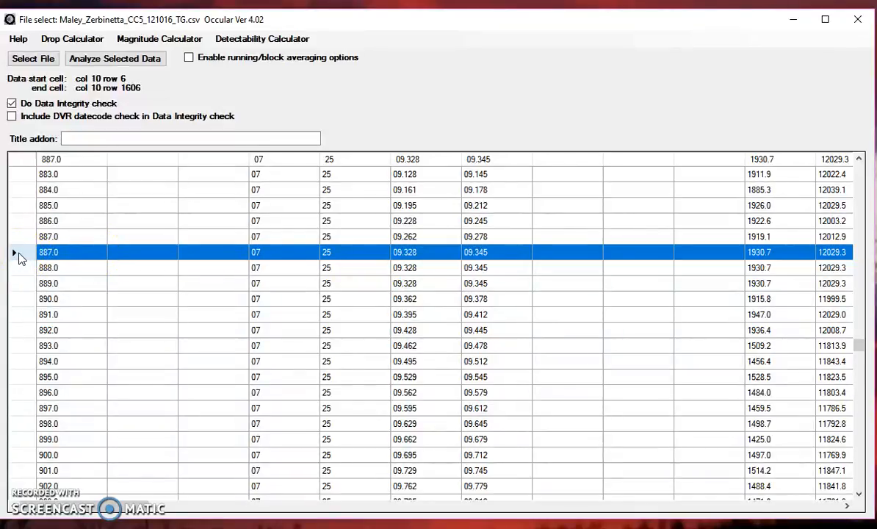
key(Delete)
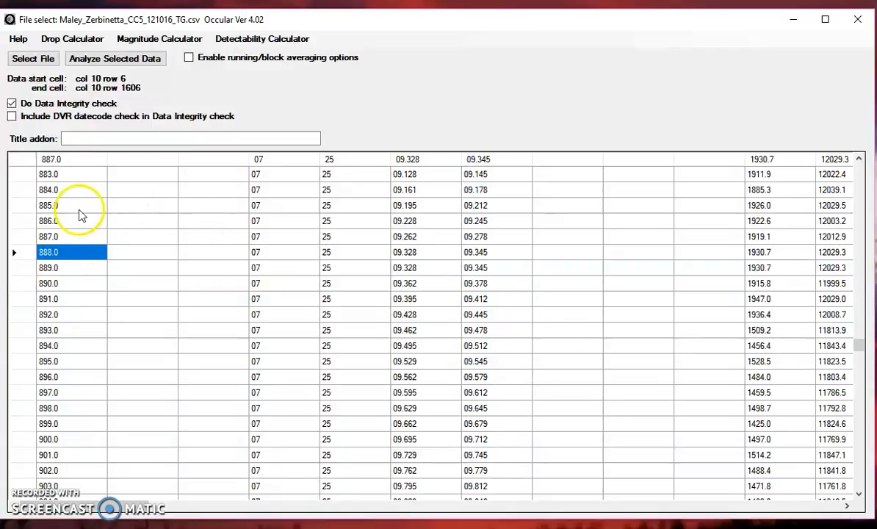
Set the No. row as column headings again and reselect all Object1 readings from 0.0 through 1599.0.
drag(864, 350, 864, 162)
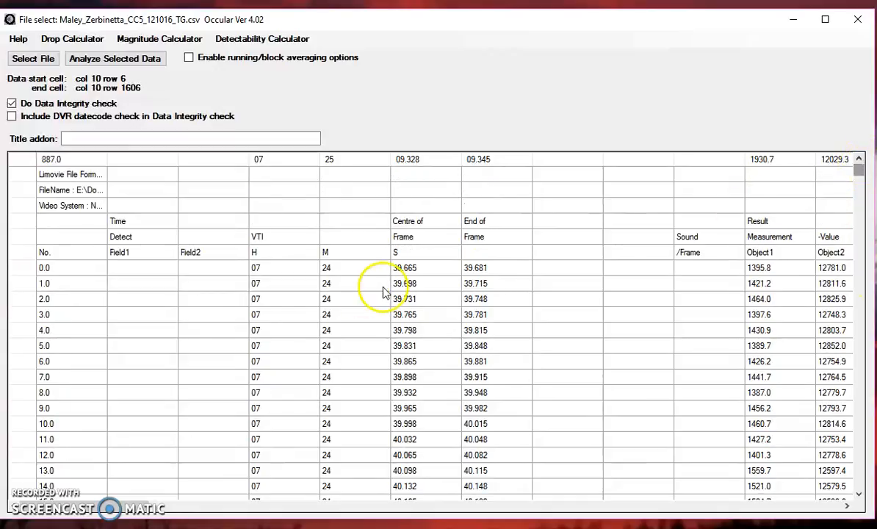
click(20, 255)
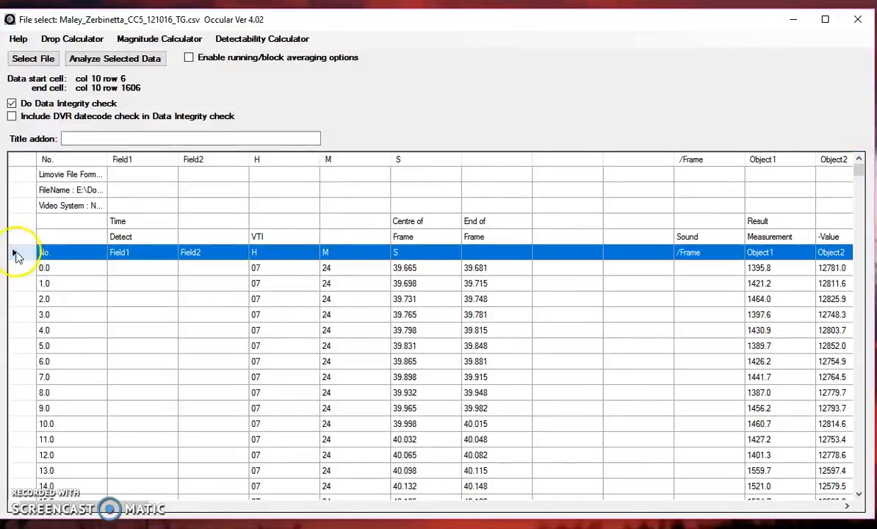
click(780, 272)
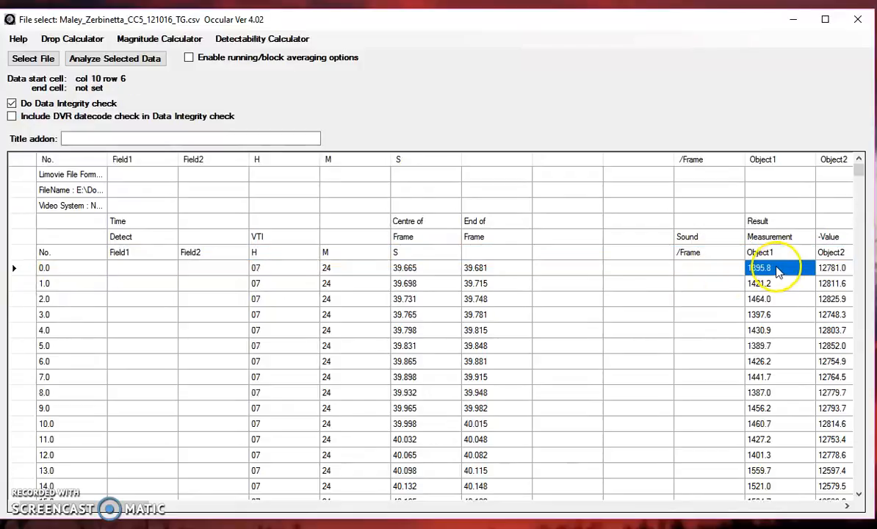
drag(857, 171, 860, 493)
shift+click(781, 476)
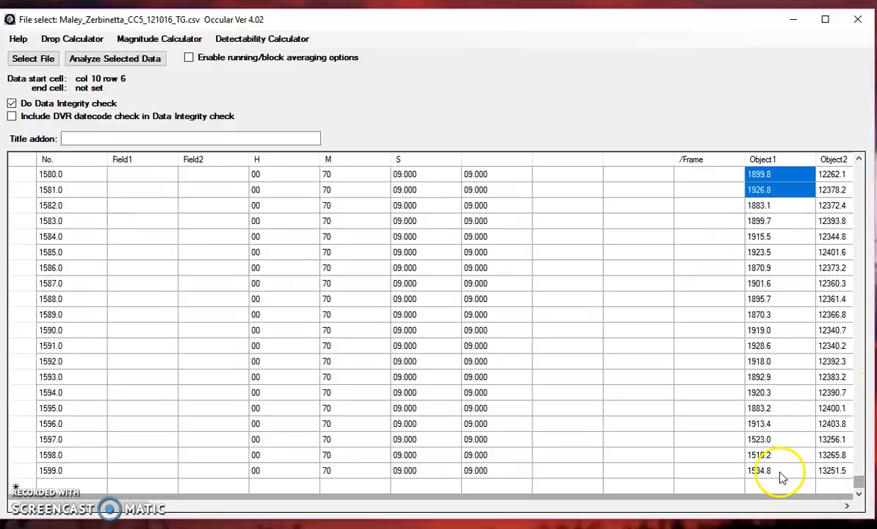
Start the analysis, opt for a time stamp, and set reading 0.0 to Dec 10 2016 7:24:39.665 UTC with the 1/29.97 sec NTSC frame interval.
click(114, 60)
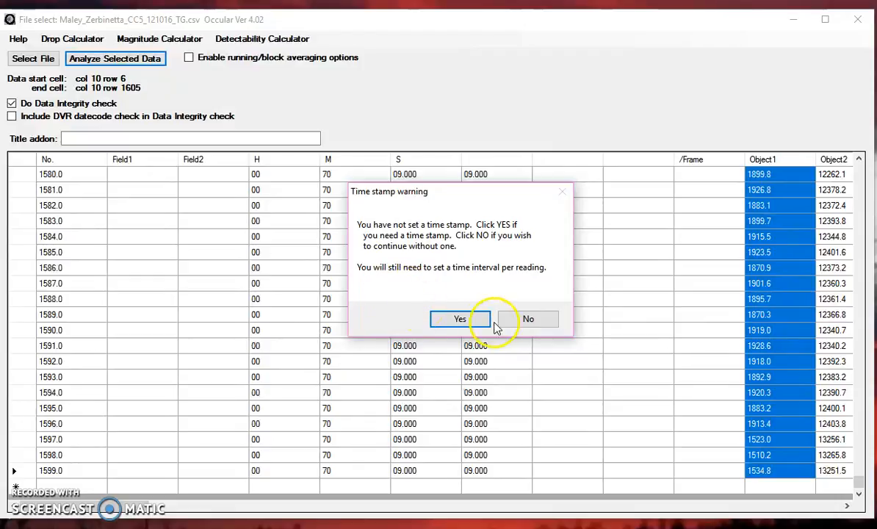
click(460, 323)
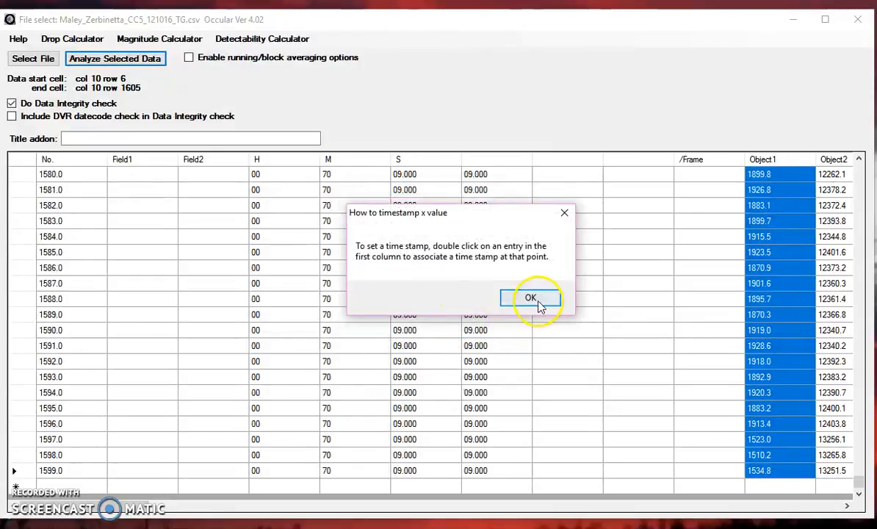
click(530, 300)
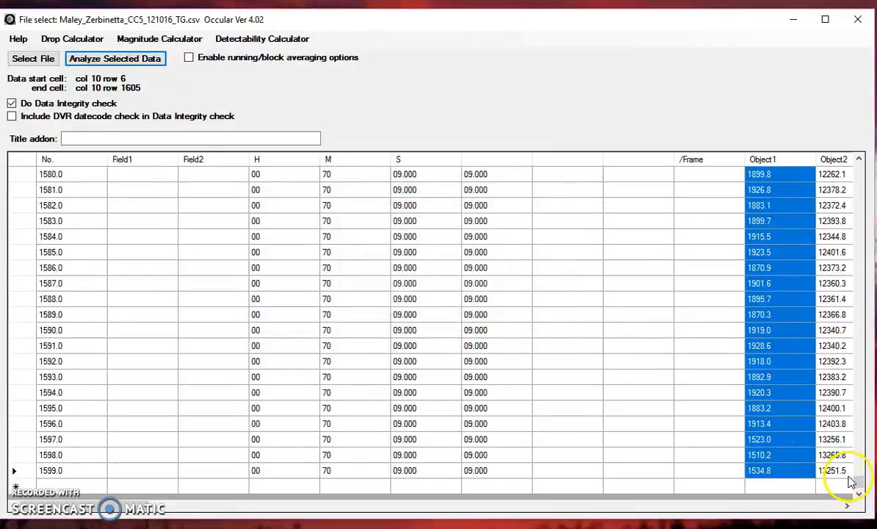
drag(858, 486, 857, 165)
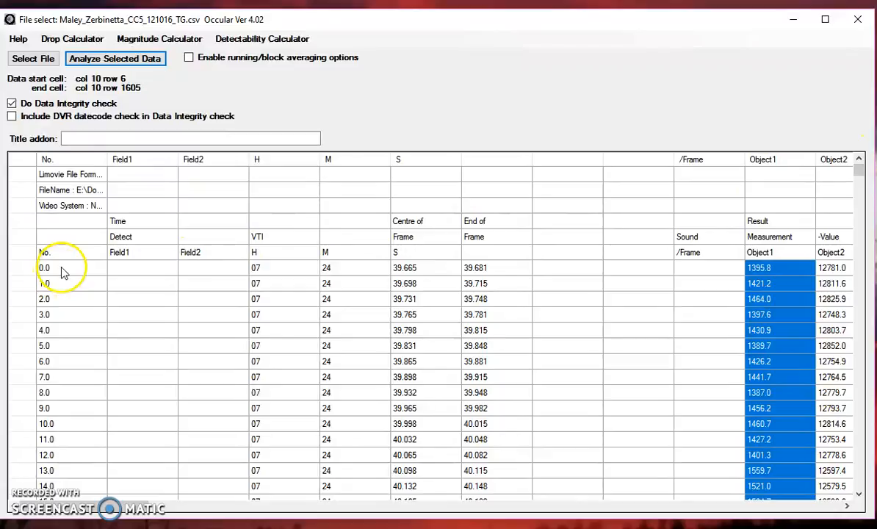
click(63, 273)
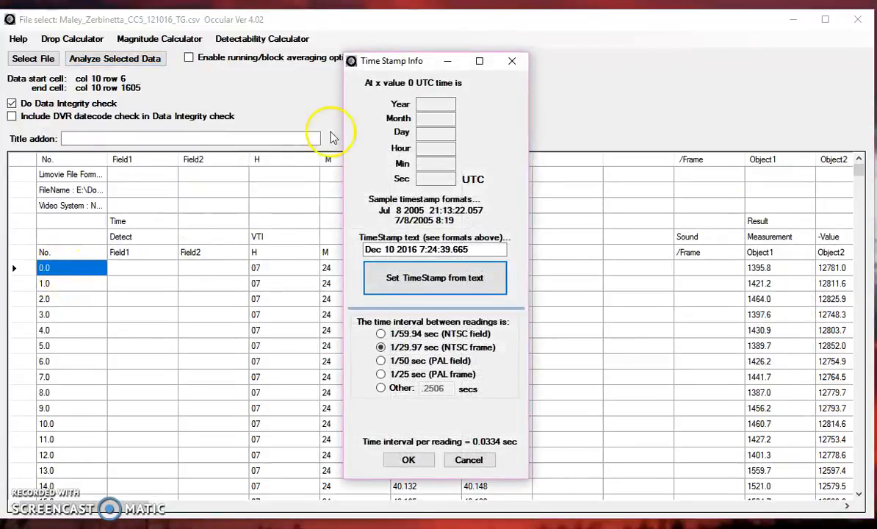
drag(395, 65, 519, 27)
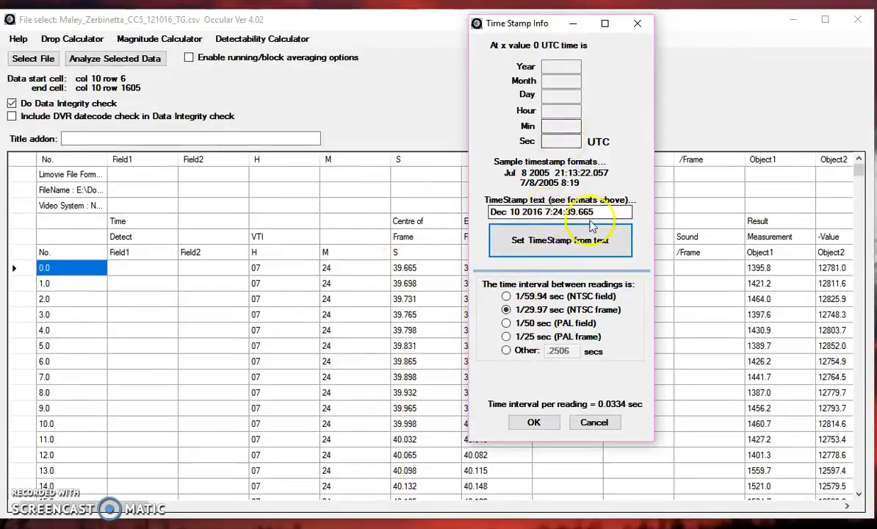
click(547, 242)
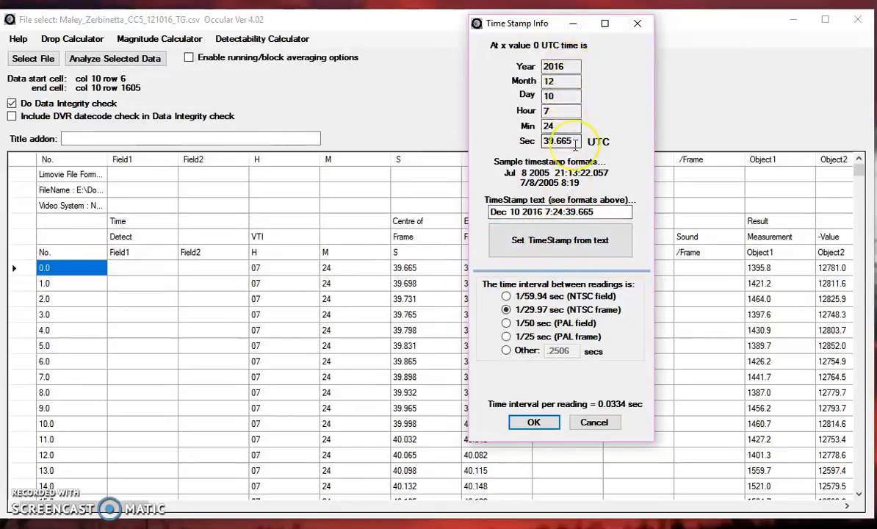
click(533, 420)
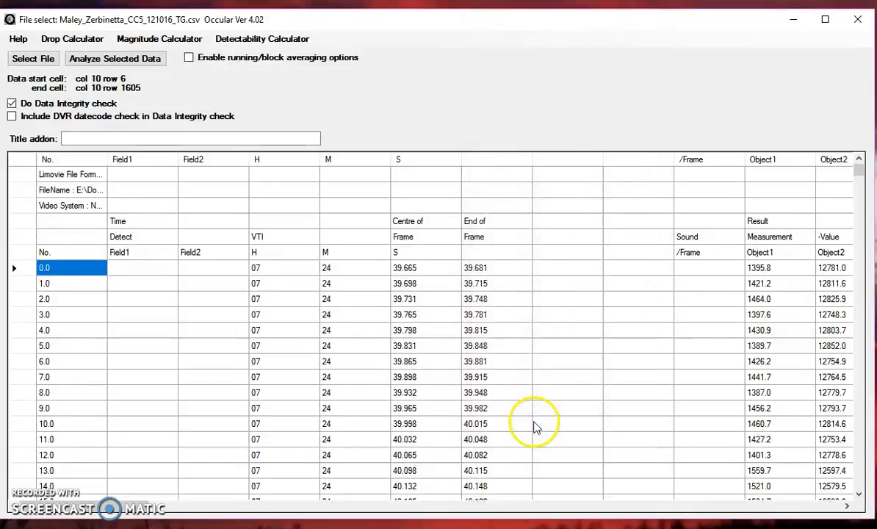
Analyze the selected data despite the failed integrity check, and move and resize the analysis window to fit the screen.
click(98, 63)
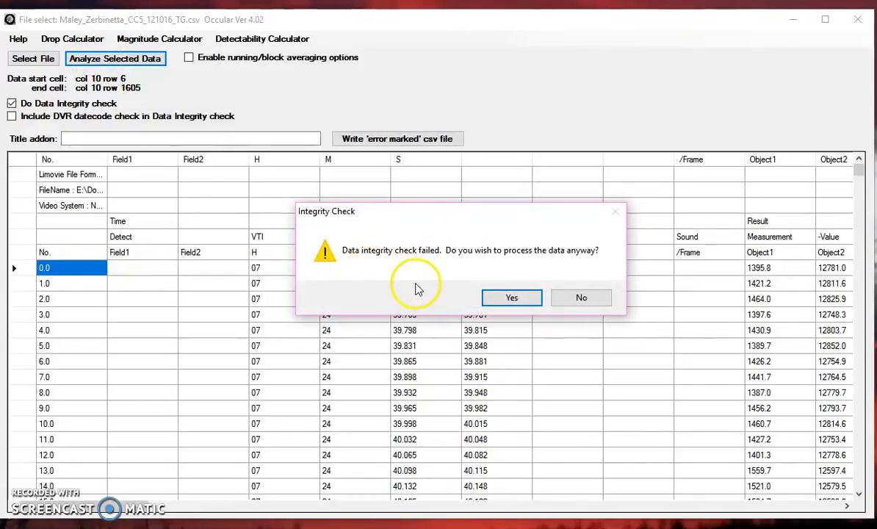
click(512, 298)
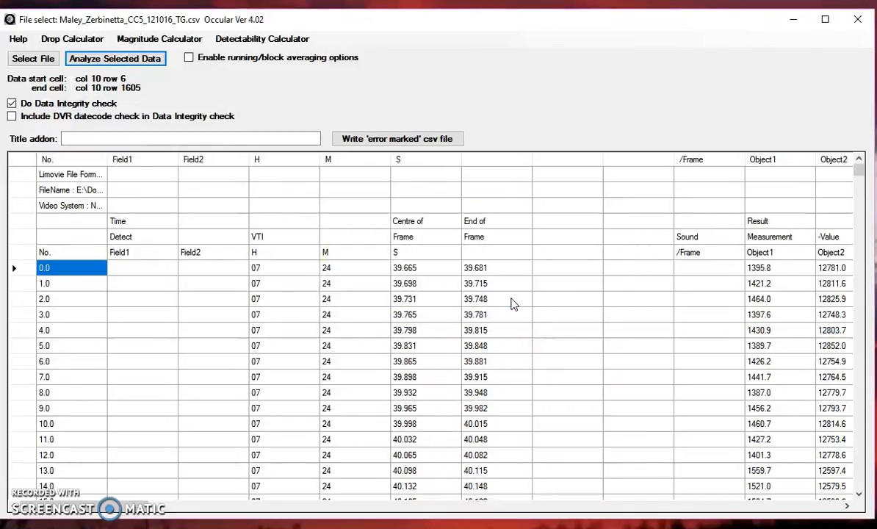
drag(302, 0, 387, 13)
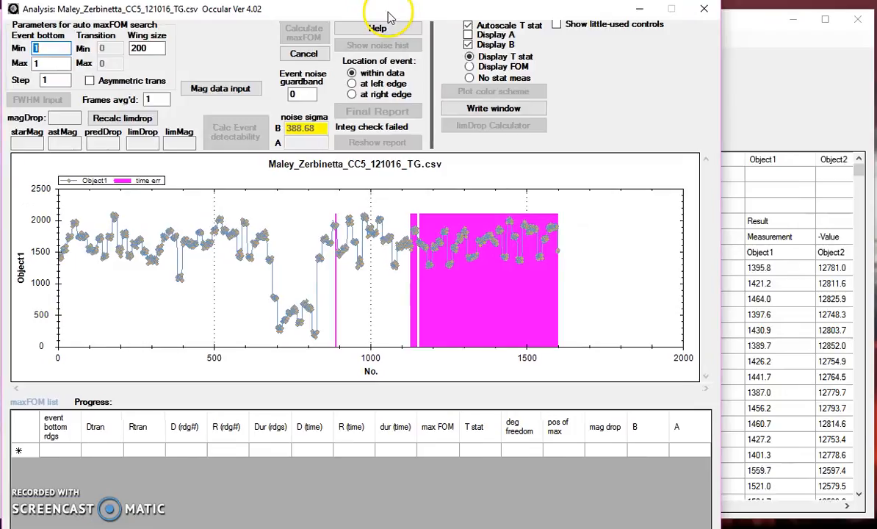
drag(726, 106, 874, 119)
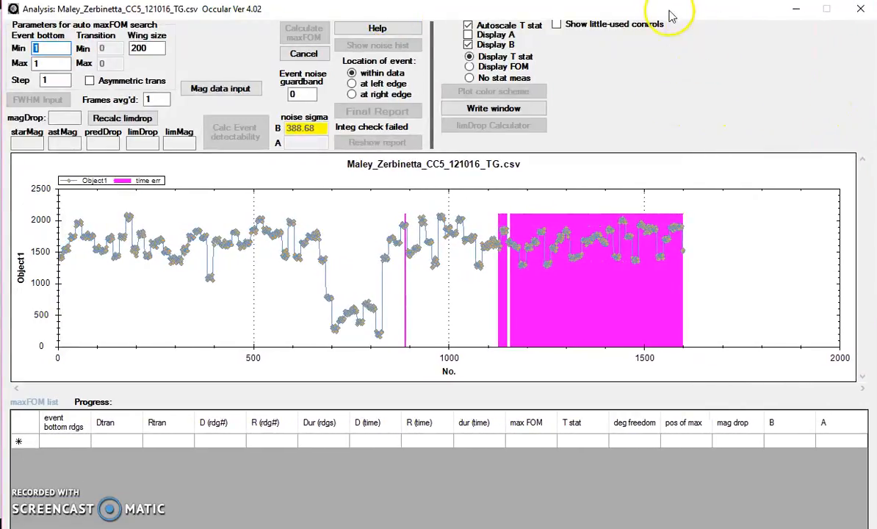
drag(249, 5, 289, 6)
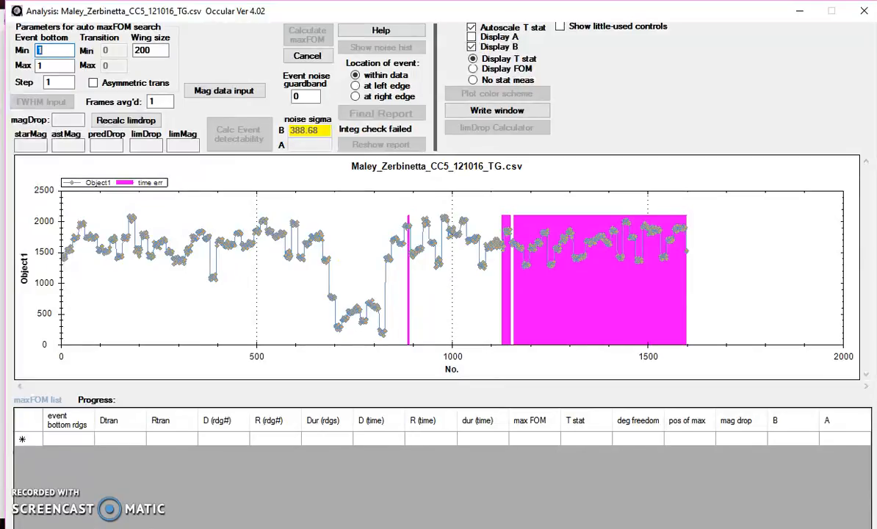
drag(454, 528, 454, 514)
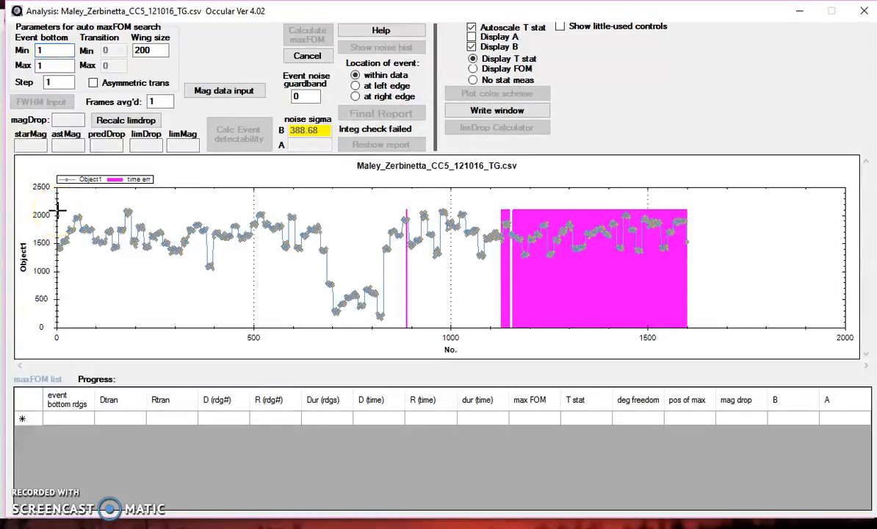
Zoom into the earliest readings of the Object1 light curve to examine its blocks of similar values, and restore the full plot.
drag(66, 231, 114, 257)
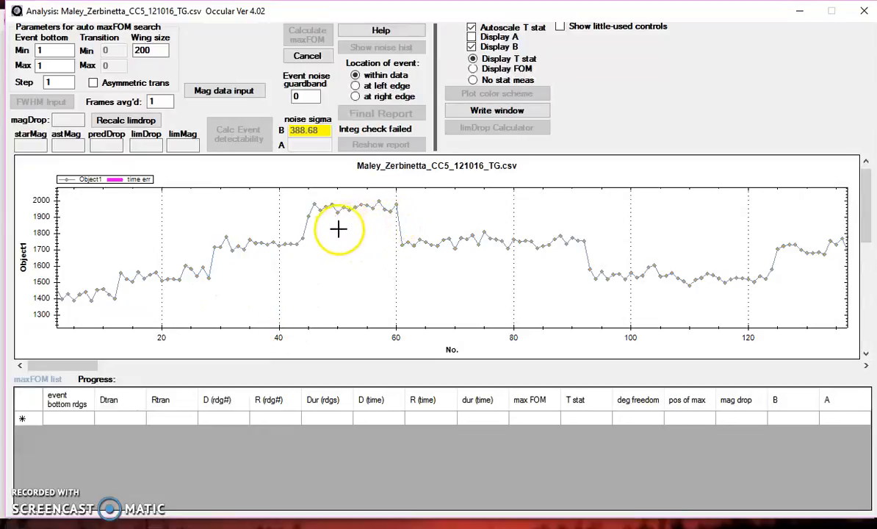
mouse_move(340, 208)
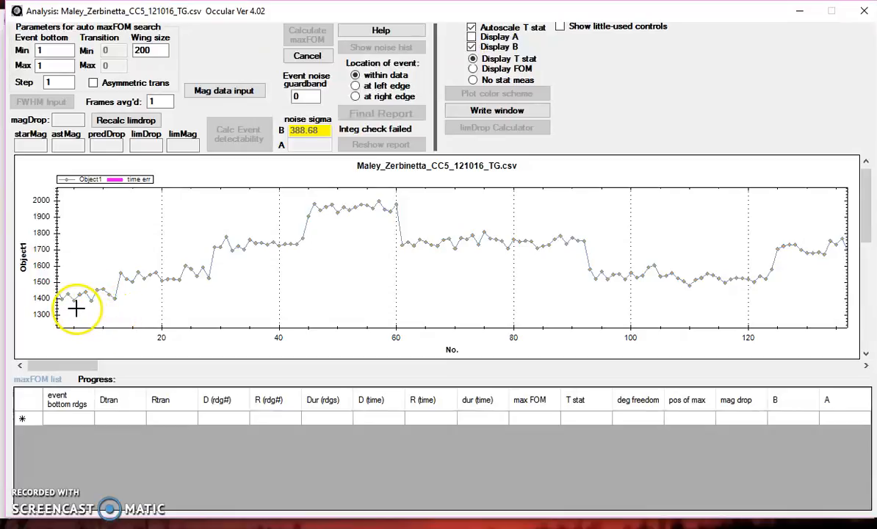
right_click(143, 238)
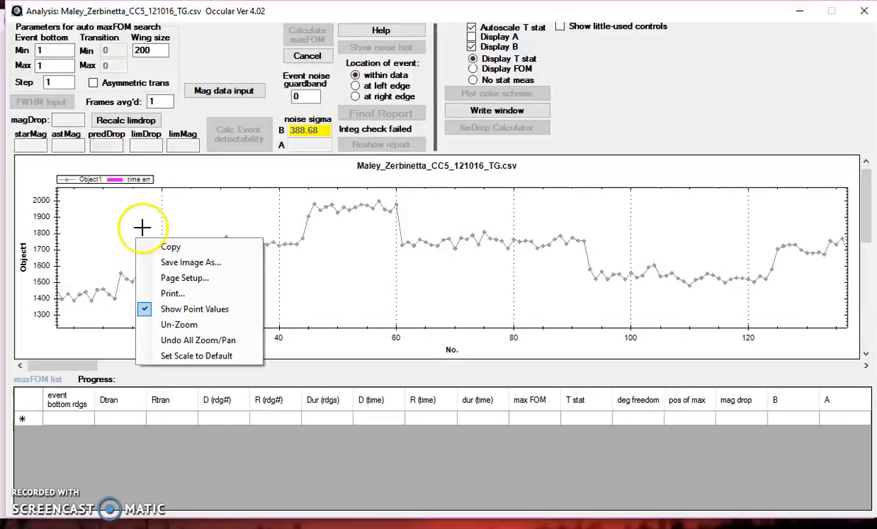
click(202, 330)
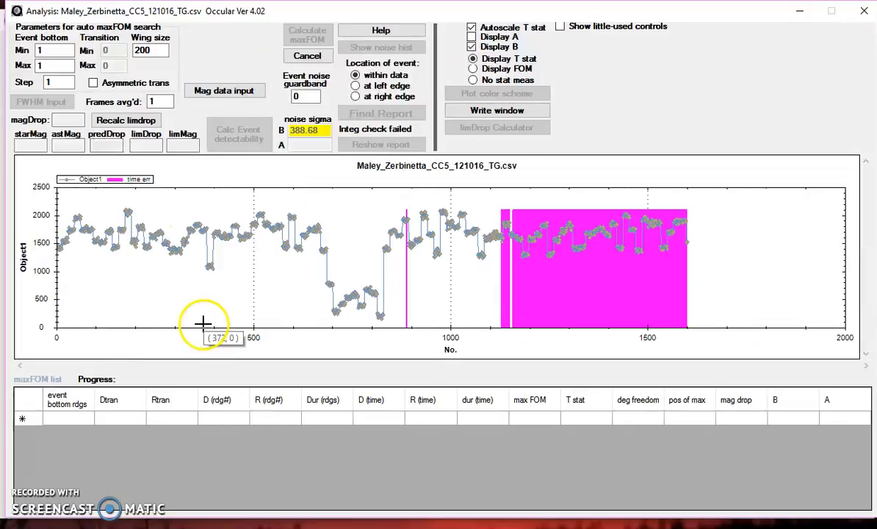
drag(64, 205, 90, 263)
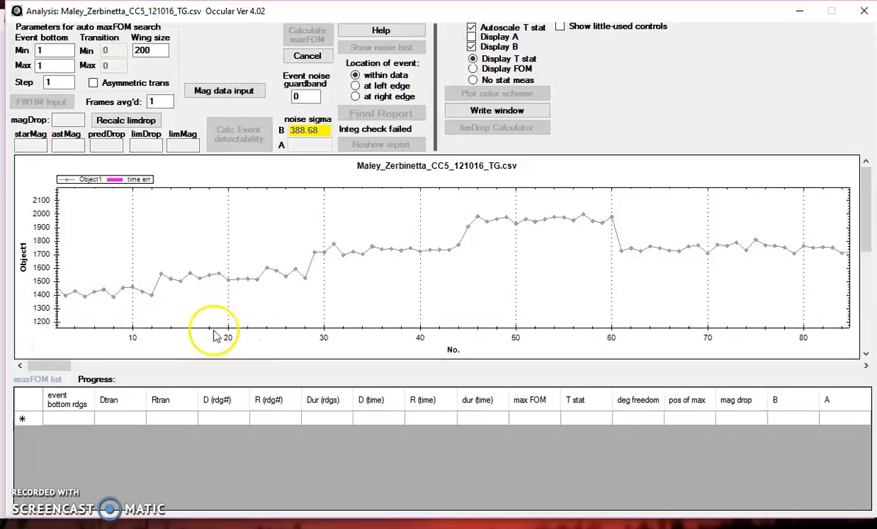
right_click(191, 235)
click(278, 328)
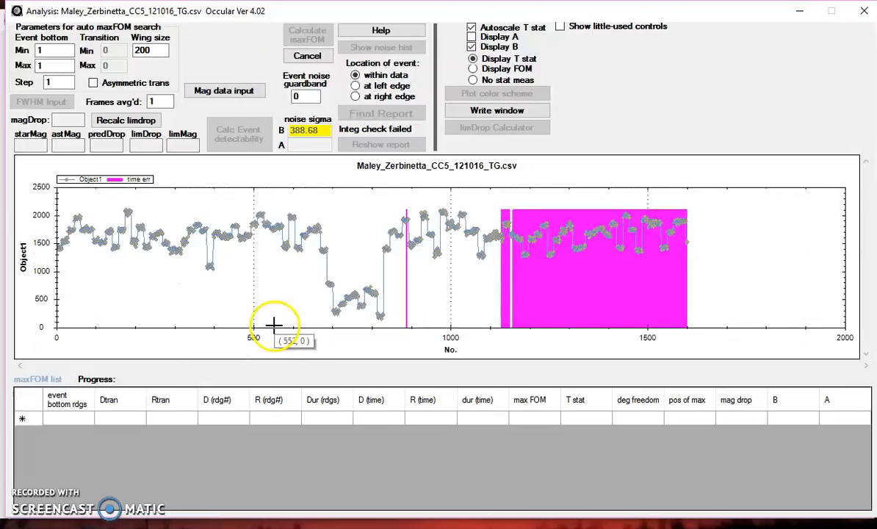
Close the analysis and enable block averaging with 16 points and an offset of 11.
click(863, 11)
click(189, 58)
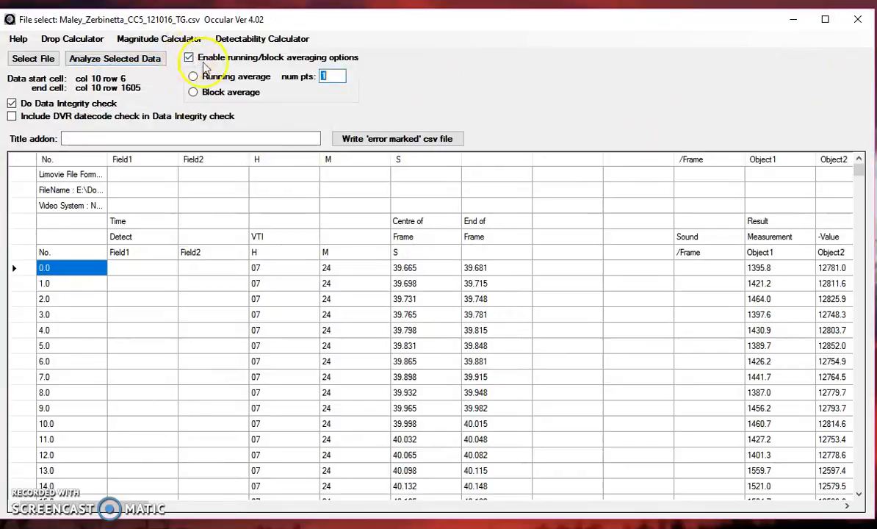
click(194, 93)
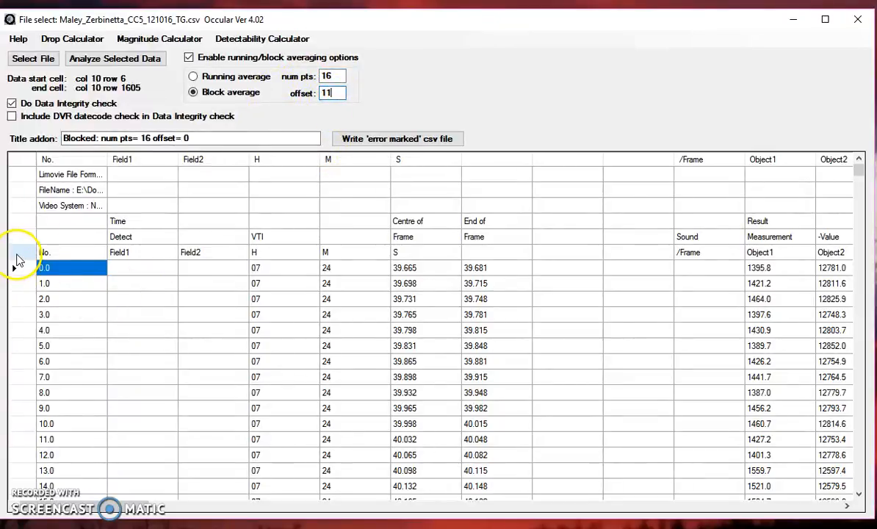
Reapply the No. row as column headings and select the Object1 readings from 0.0 through 1599.0 for the blocked data.
click(15, 252)
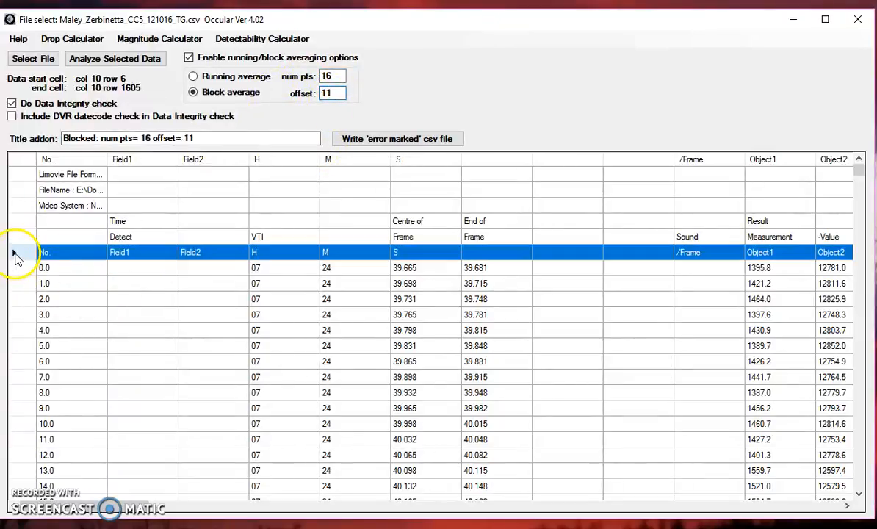
click(783, 274)
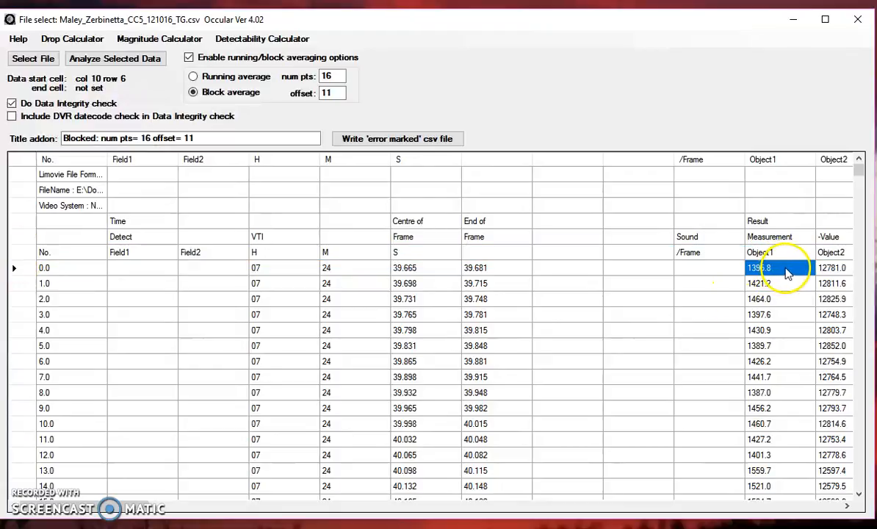
drag(858, 173, 859, 489)
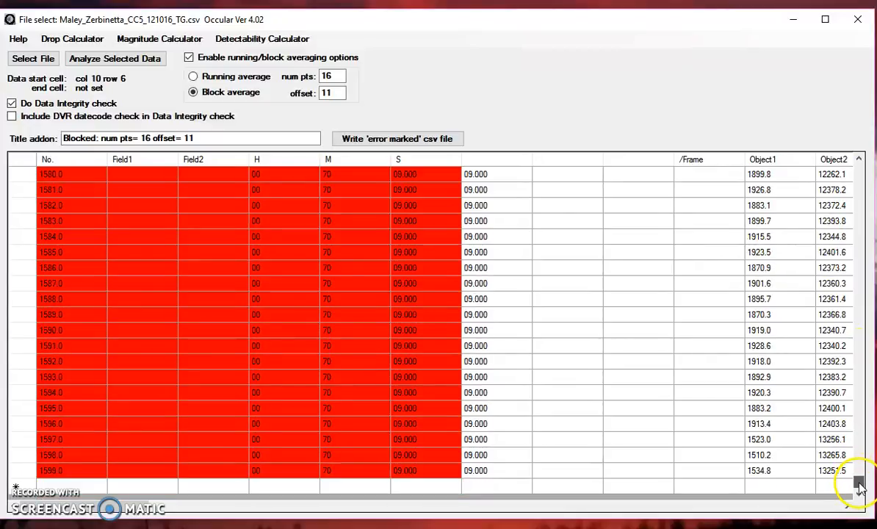
shift+click(761, 470)
Analyze the blocked data, fit the analysis window to the screen, and set the event bottom maximum to 20.
click(115, 58)
drag(395, 0, 465, 18)
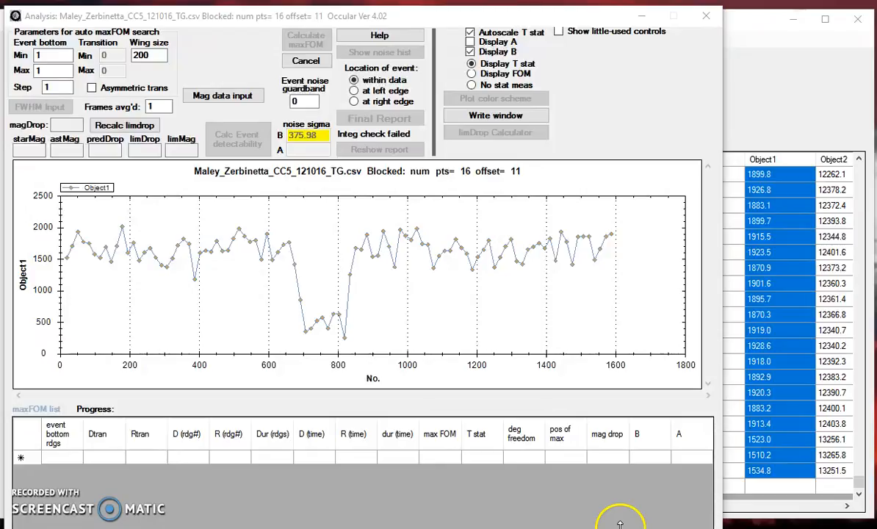
mouse_move(587, 10)
mouse_down()
mouse_move(587, 34)
mouse_move(580, 12)
mouse_up()
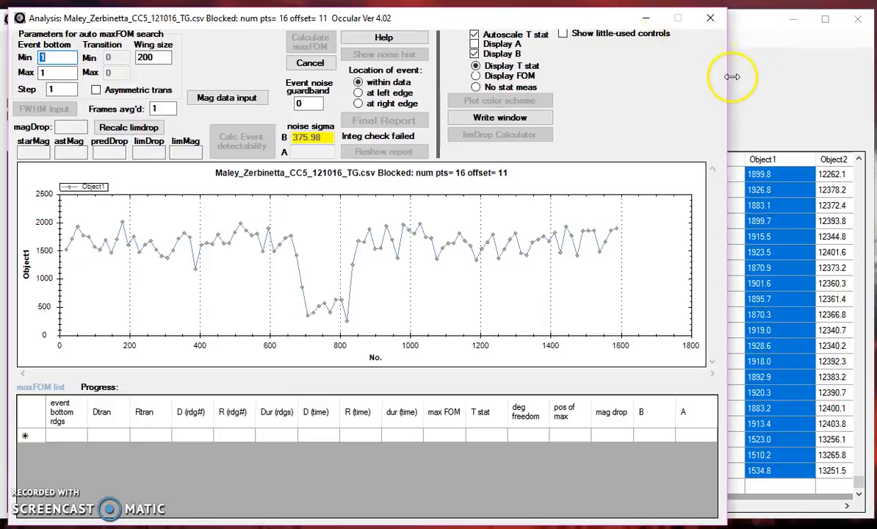
drag(728, 81, 866, 85)
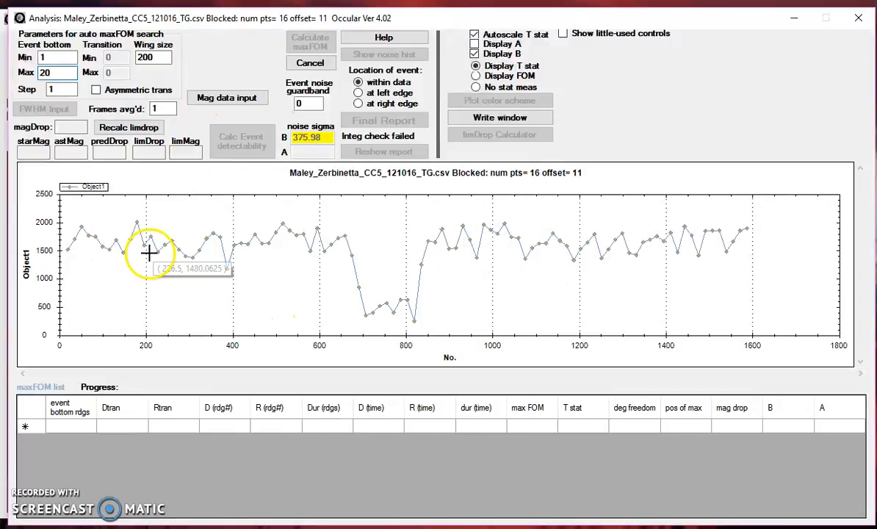
Enter visual magnitudes of 12.90 for the star and 14.1 for the asteroid, and copy the results to the analysis window.
click(220, 100)
drag(198, 9, 287, 45)
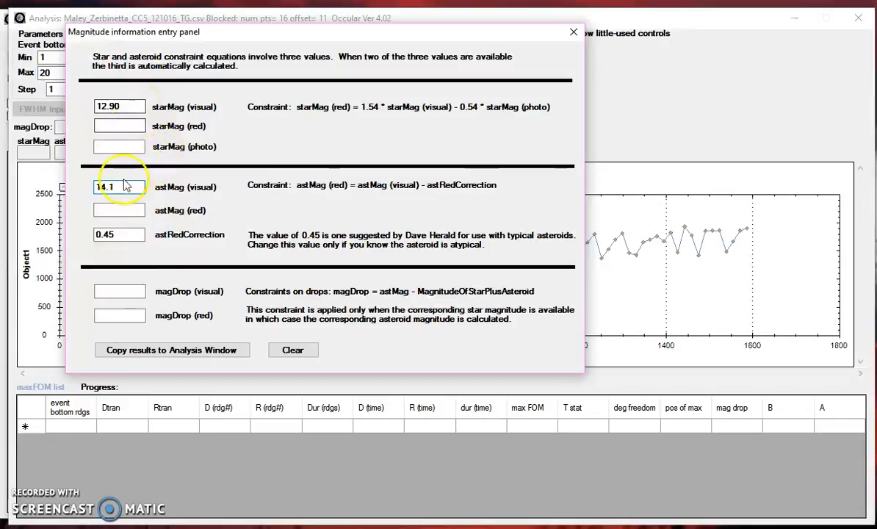
click(173, 350)
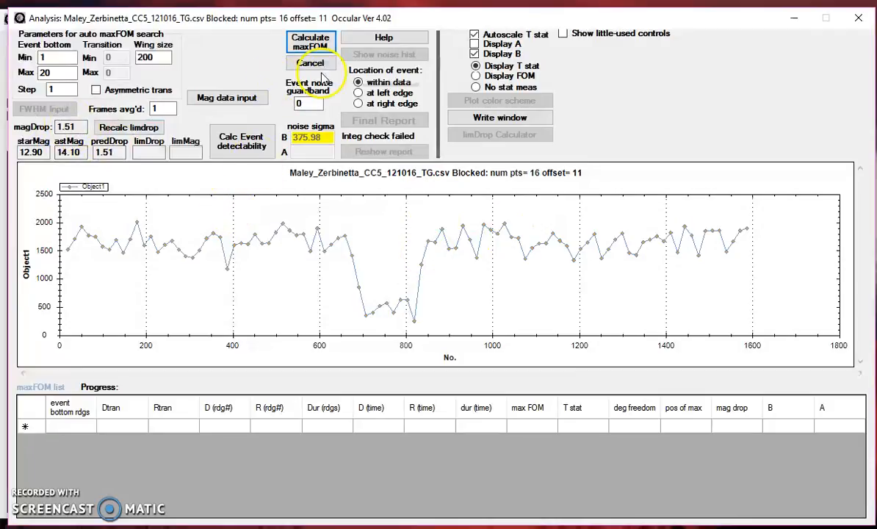
Calculate maxFOM, close the extracted noise plot, and widen the time columns of the maxFOM list.
click(310, 46)
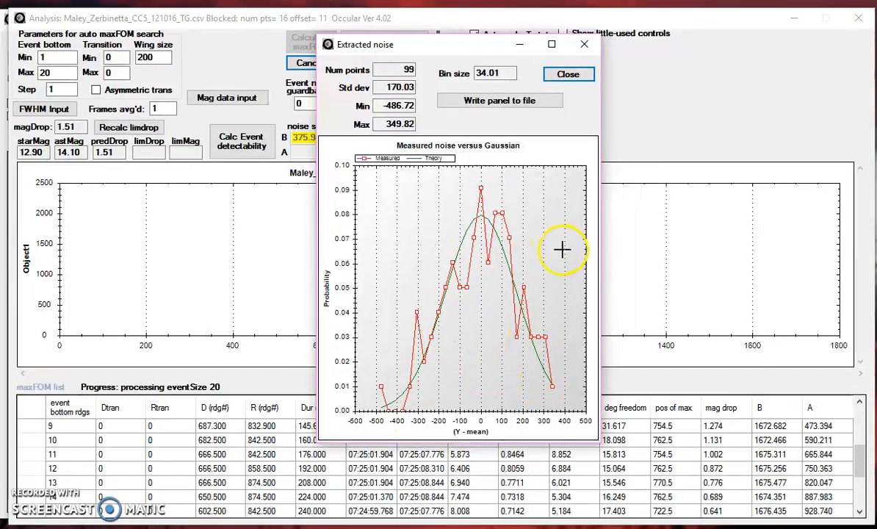
click(568, 74)
click(859, 401)
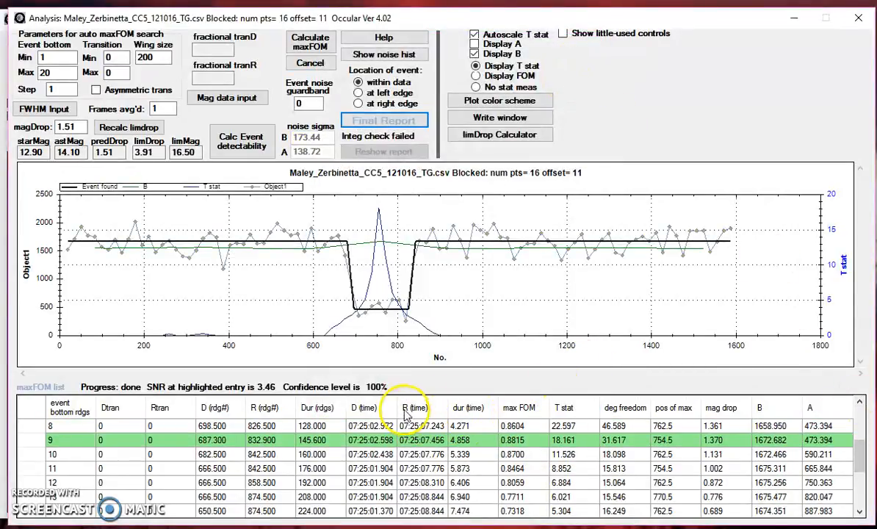
drag(398, 404, 461, 403)
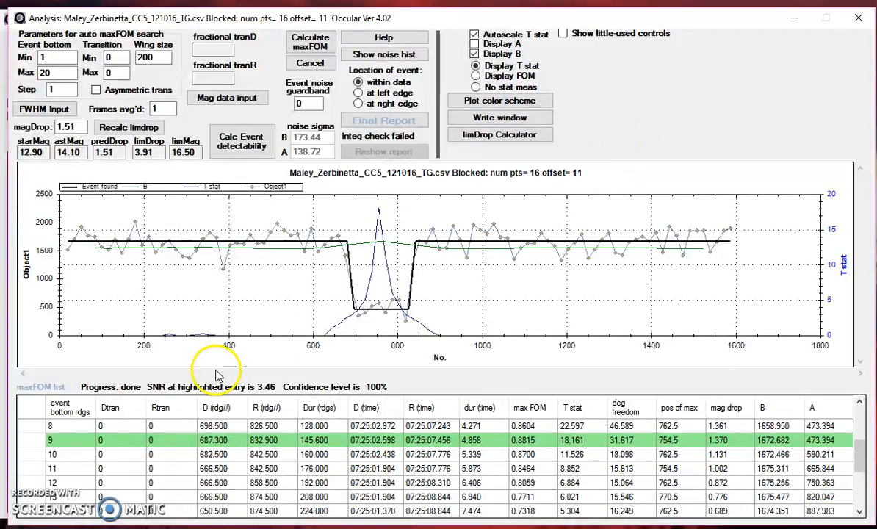
Generate the final report with 100 iterations, and review and close the D and R values plot.
click(377, 122)
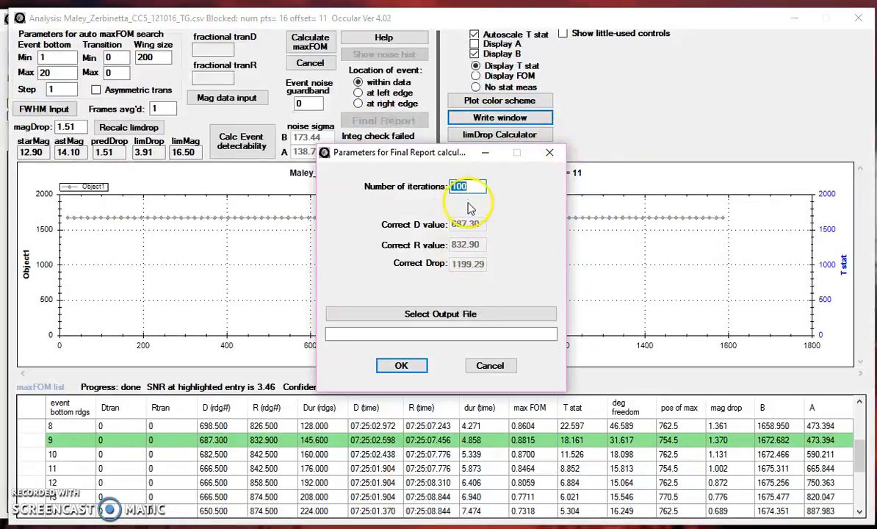
click(401, 366)
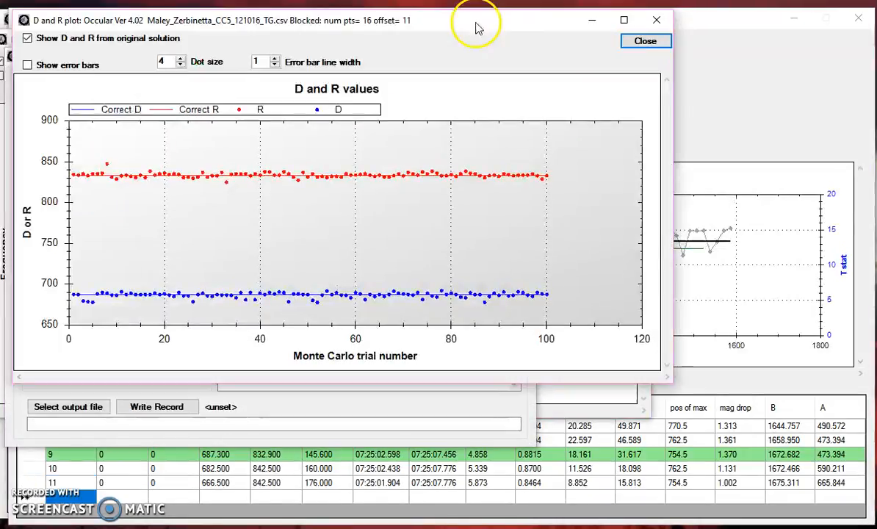
drag(444, 22, 544, 53)
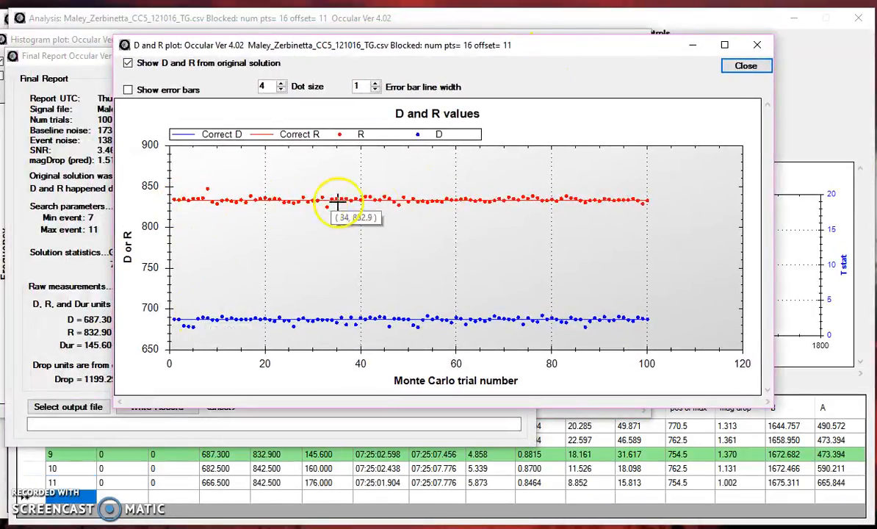
click(745, 66)
Review the total D and R distributions histogram and the final report's timing and confidence figures, closing each window.
click(540, 69)
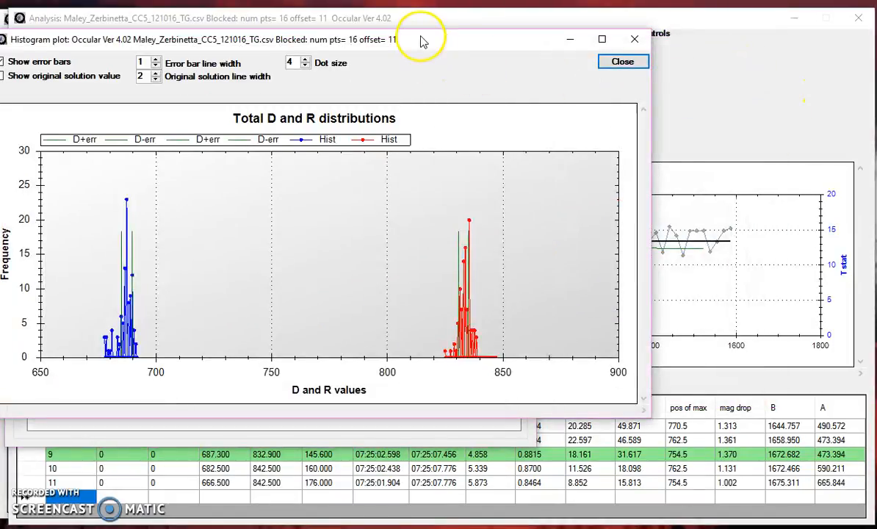
drag(423, 35, 517, 52)
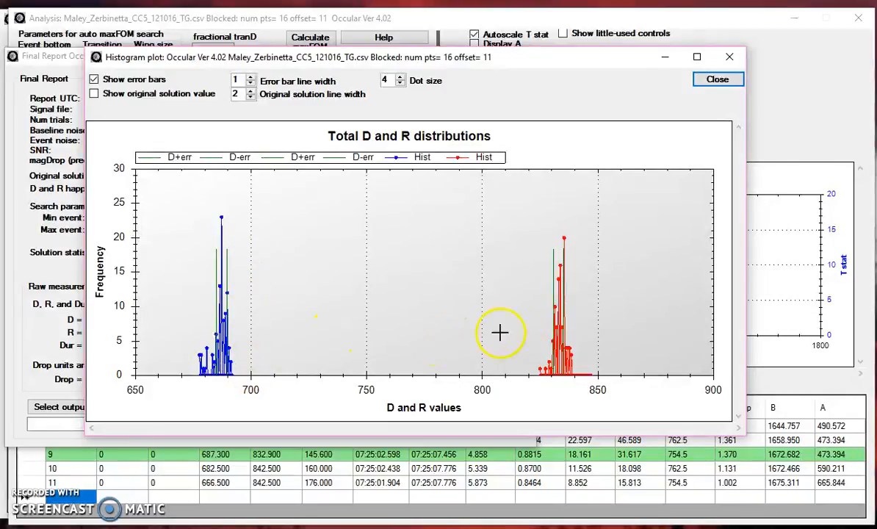
click(724, 94)
drag(383, 61, 529, 45)
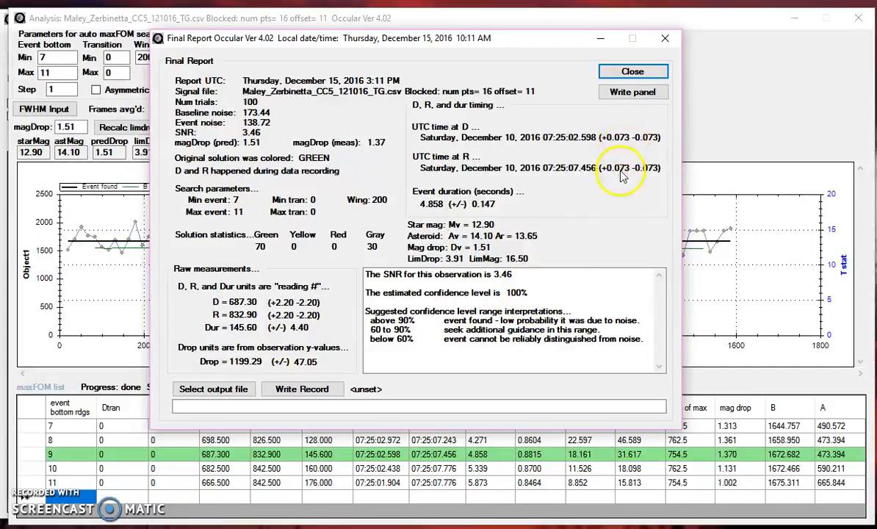
click(629, 74)
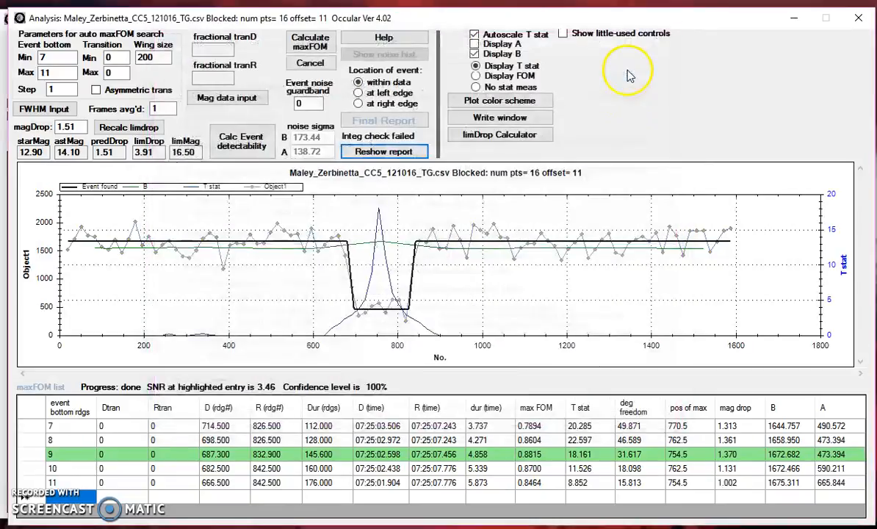